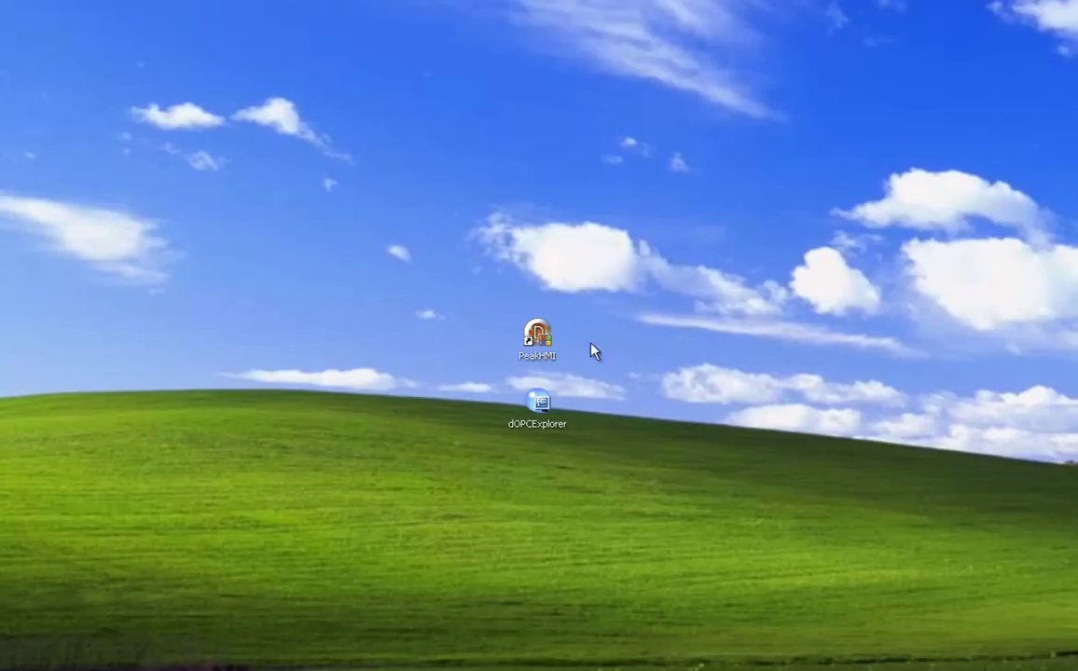
Launch dOPC Explorer and confirm the New Server dialog lists no available OPC servers.
left_click(539, 403)
left_click(497, 457)
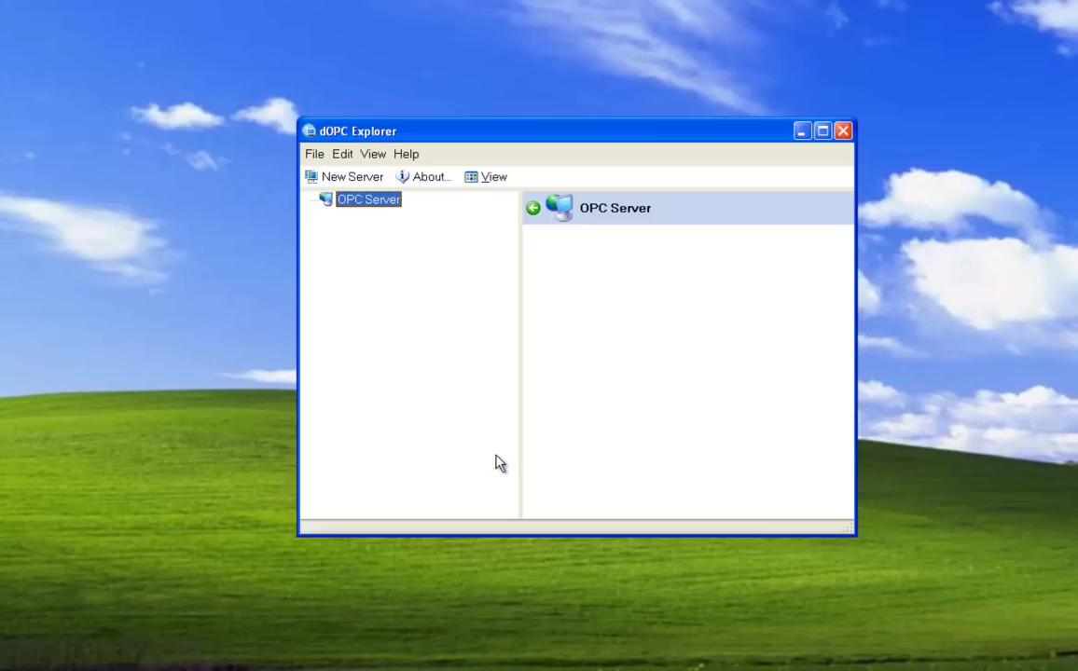
left_click(345, 186)
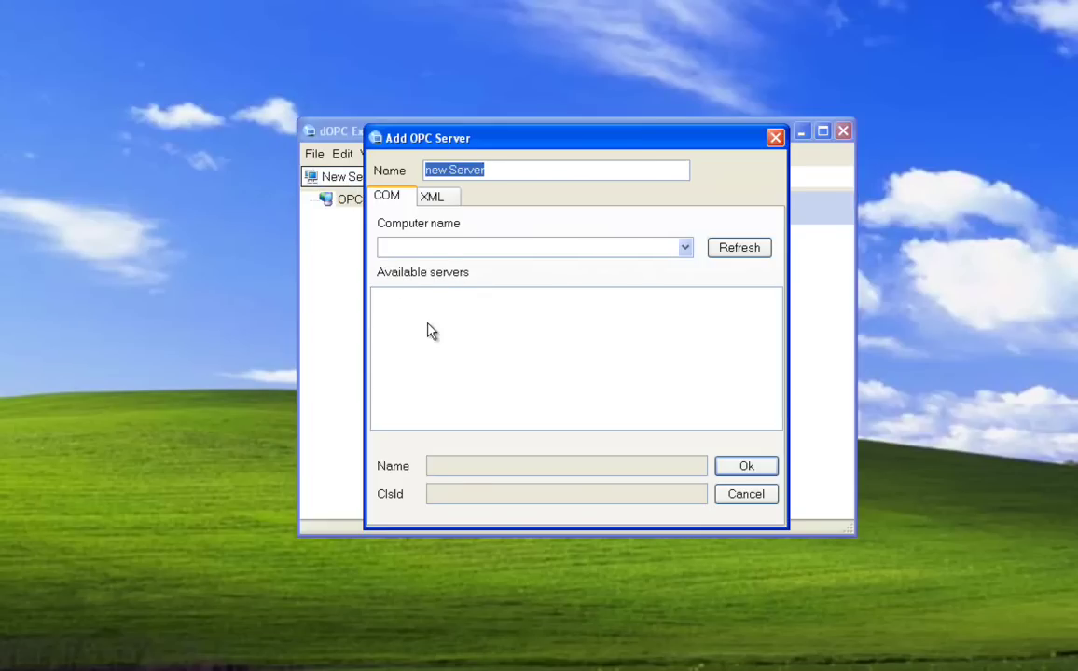
left_click(378, 301)
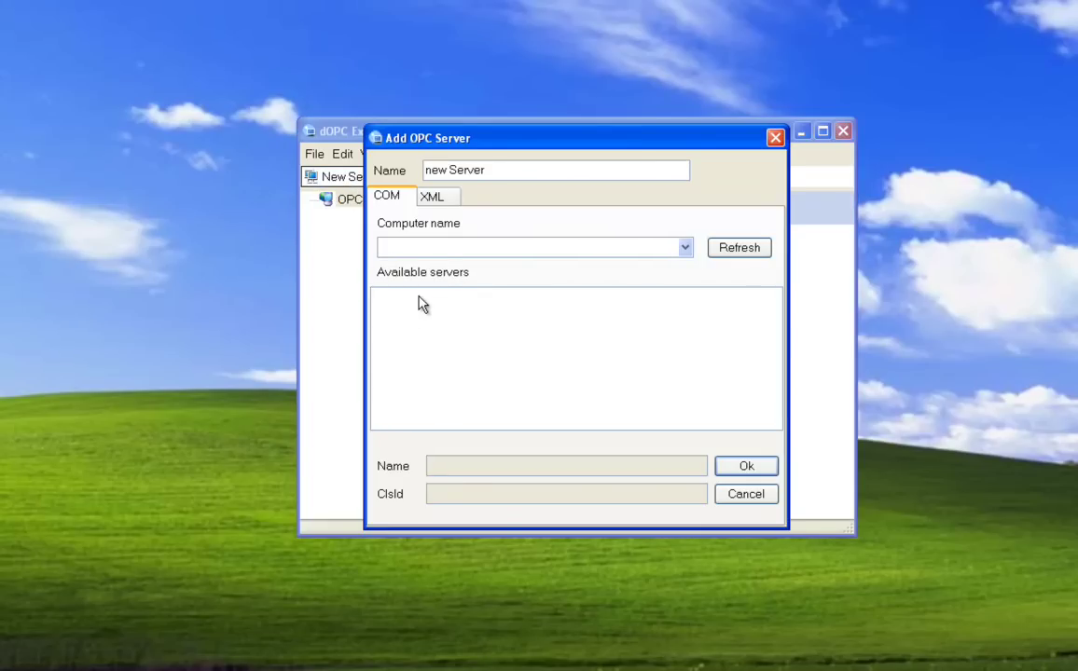
left_click(732, 499)
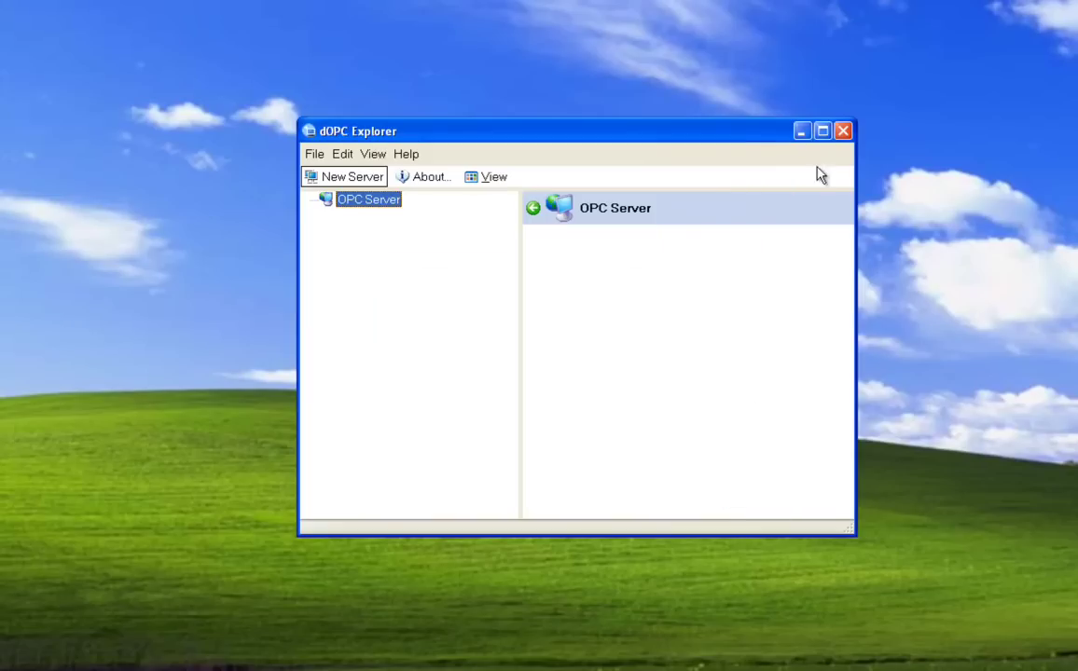
Run RegisterOPCServer from the Everest Tools folder and answer y to register the HMI.
left_click(841, 132)
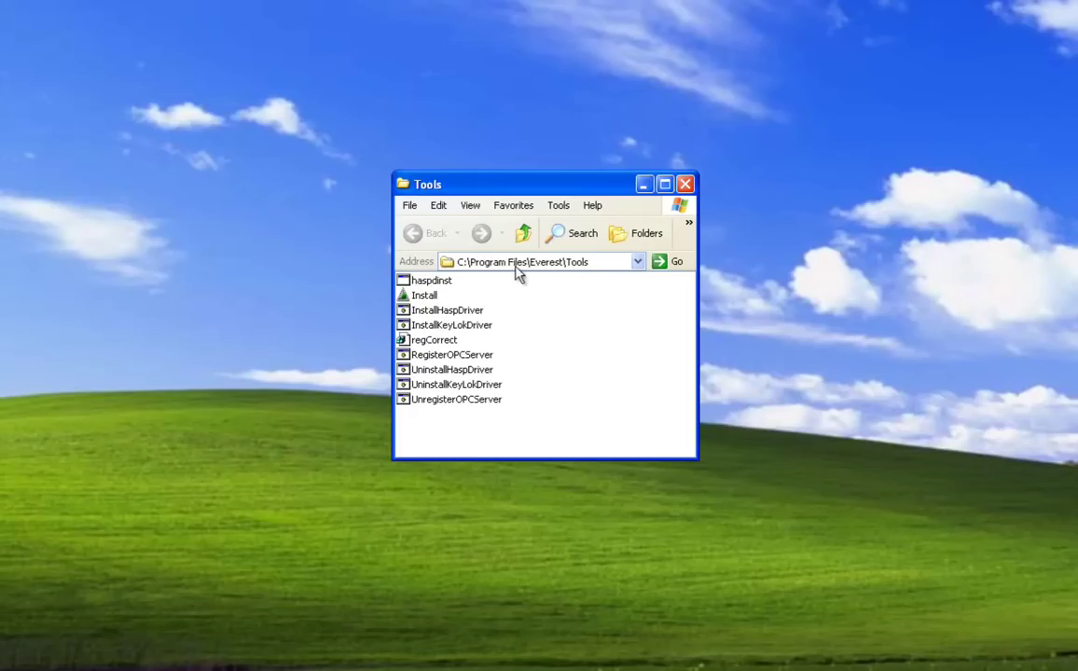
left_click(446, 359)
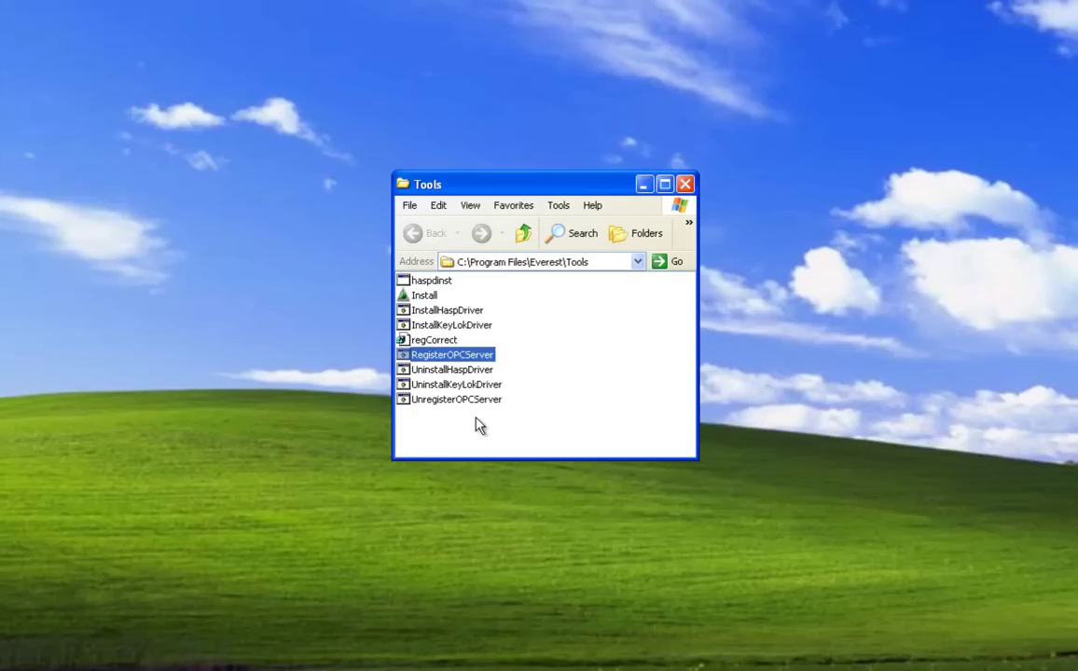
double_click(461, 356)
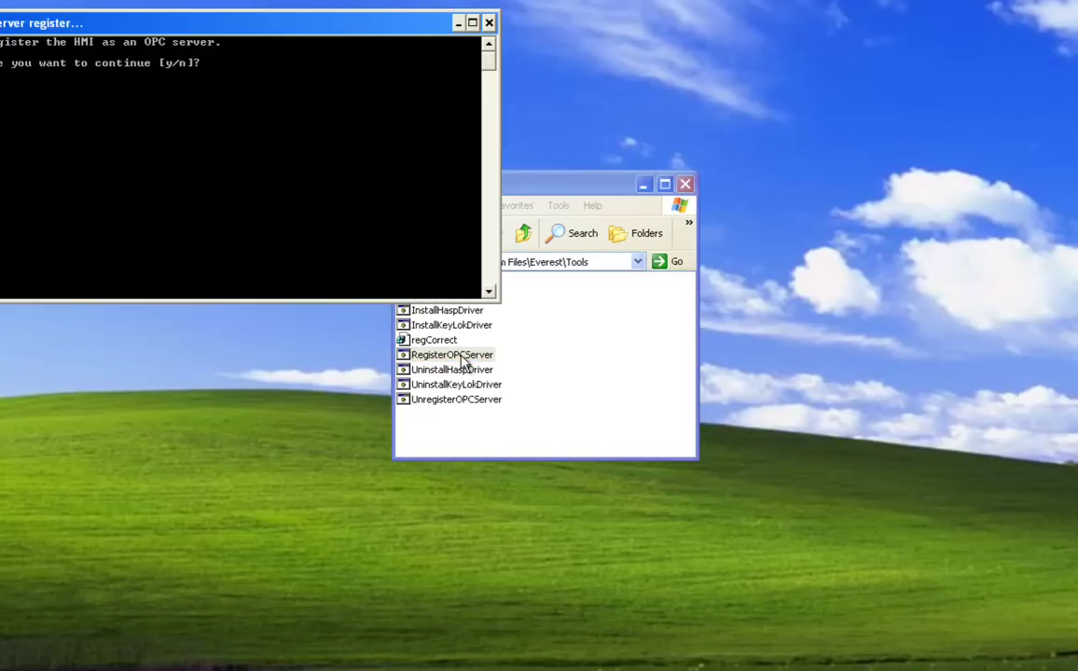
left_click_drag(249, 29, 621, 200)
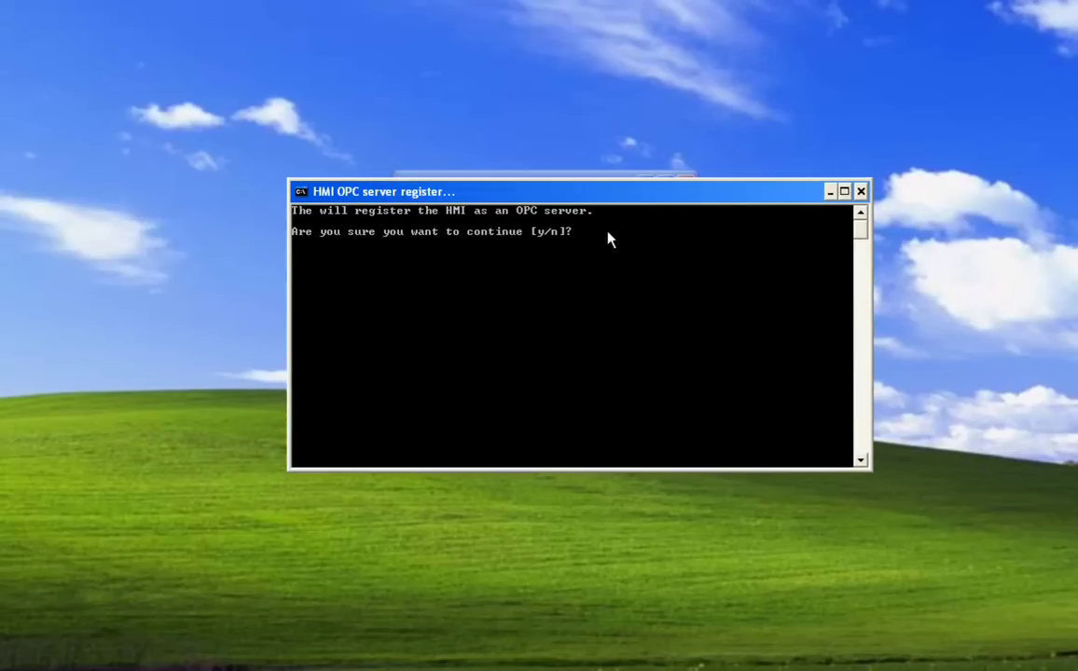
type("y")
key("Return")
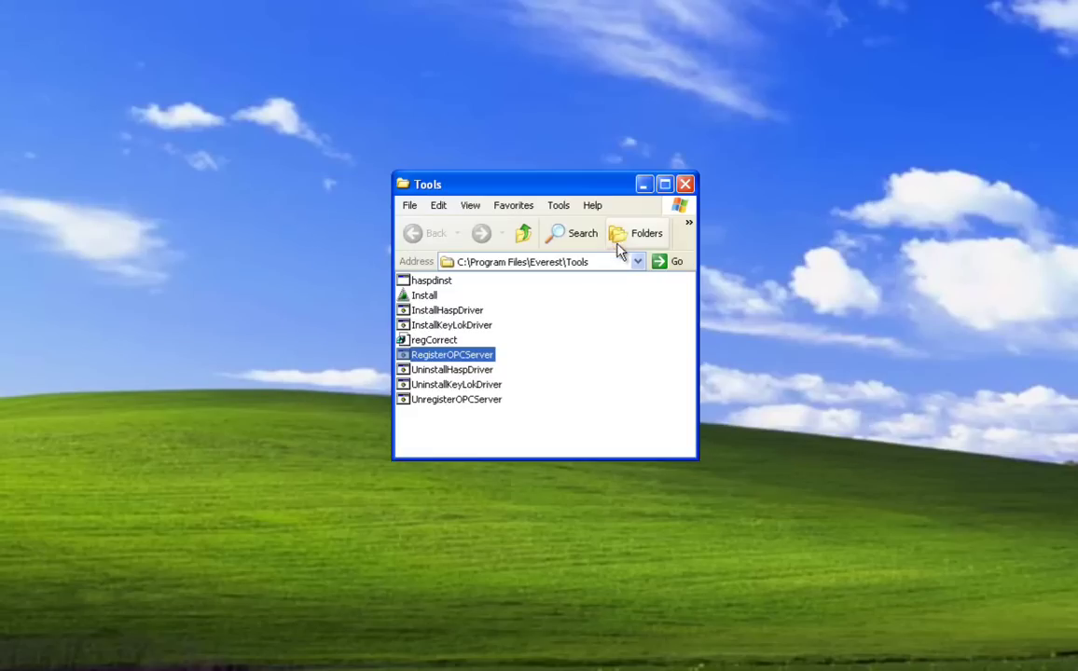
Add PeakHMI DA2 Server 1.0 as a new server in dOPC Explorer, then close the explorer.
left_click(685, 186)
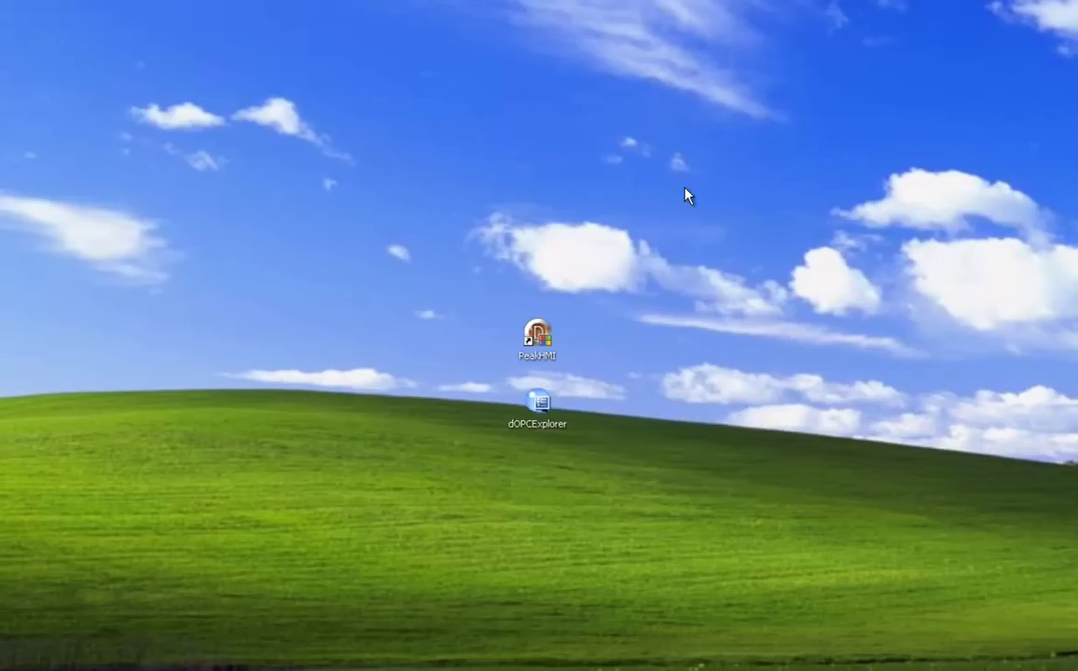
double_click(541, 407)
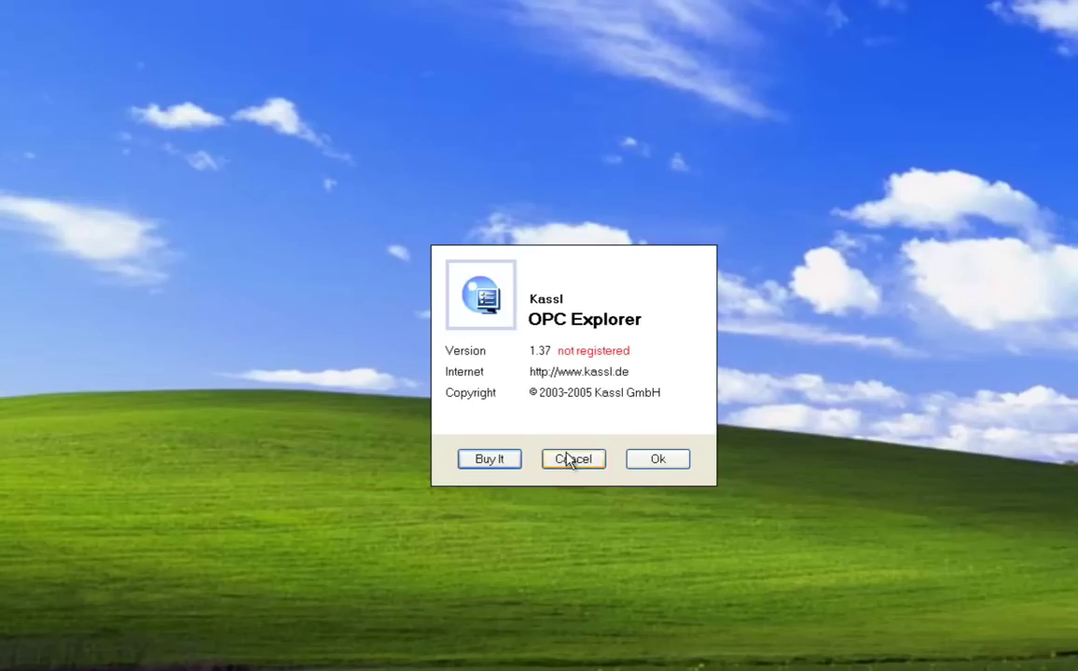
left_click(647, 458)
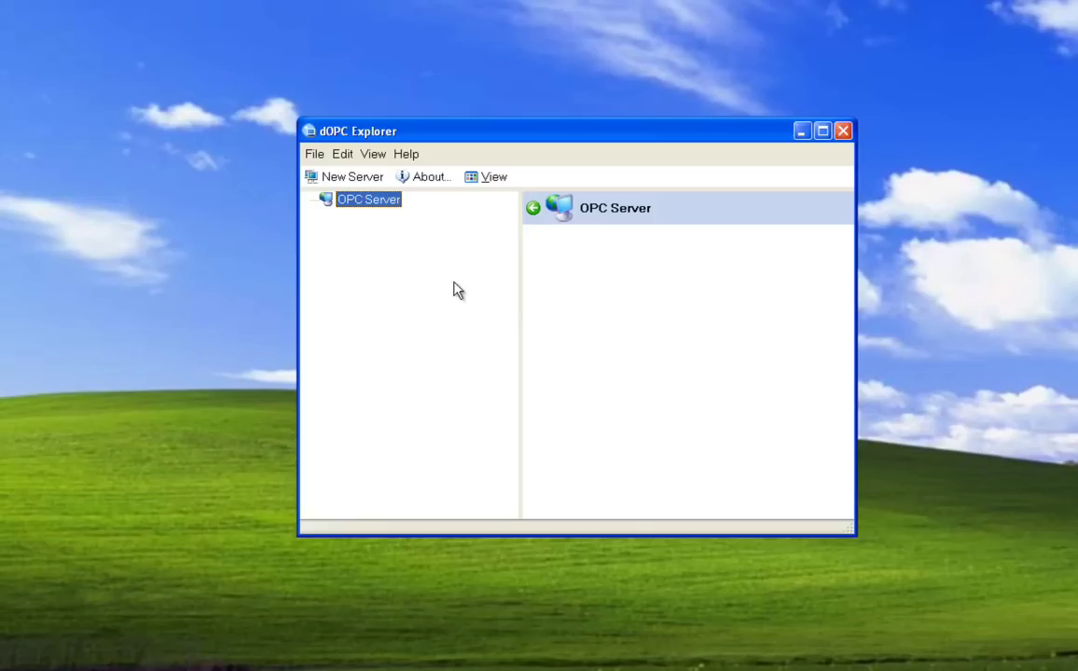
left_click(345, 177)
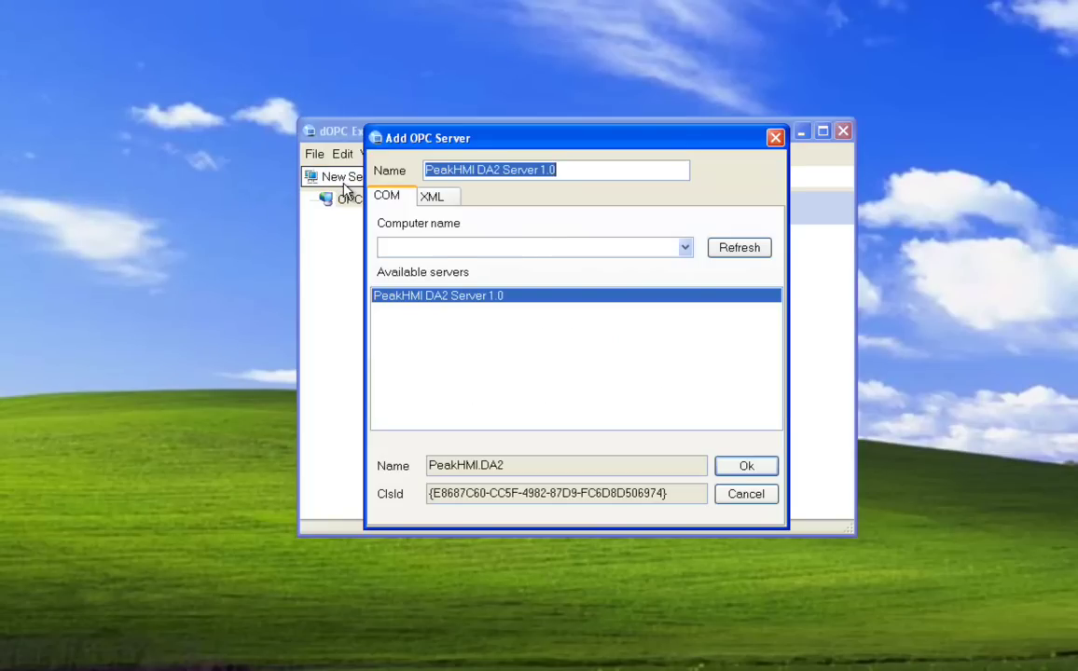
left_click(420, 303)
left_click(745, 466)
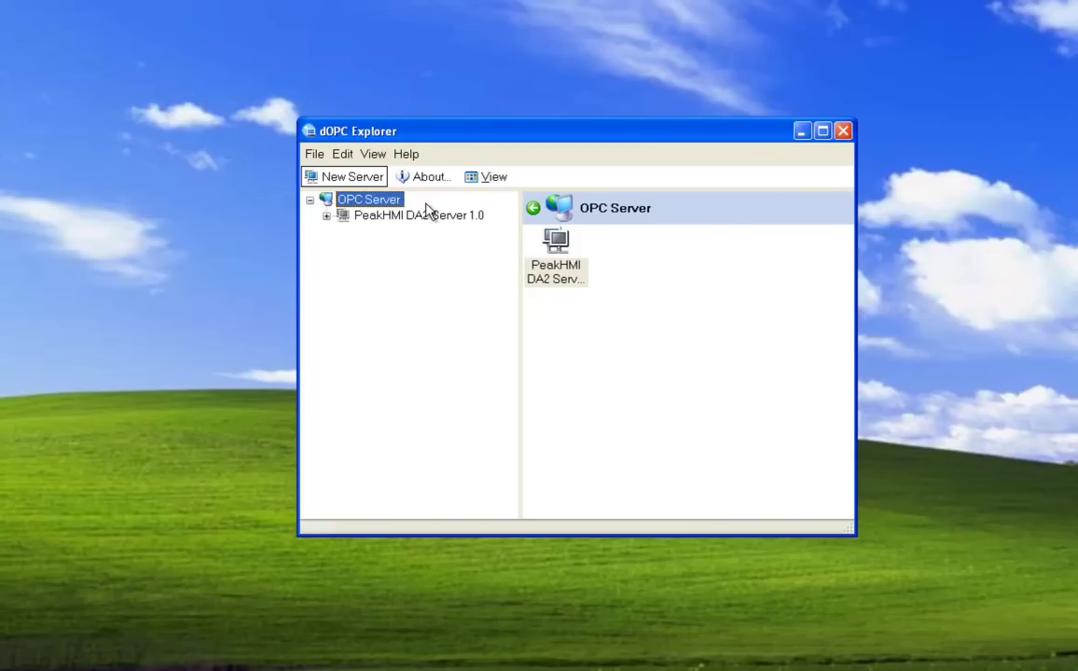
left_click(843, 133)
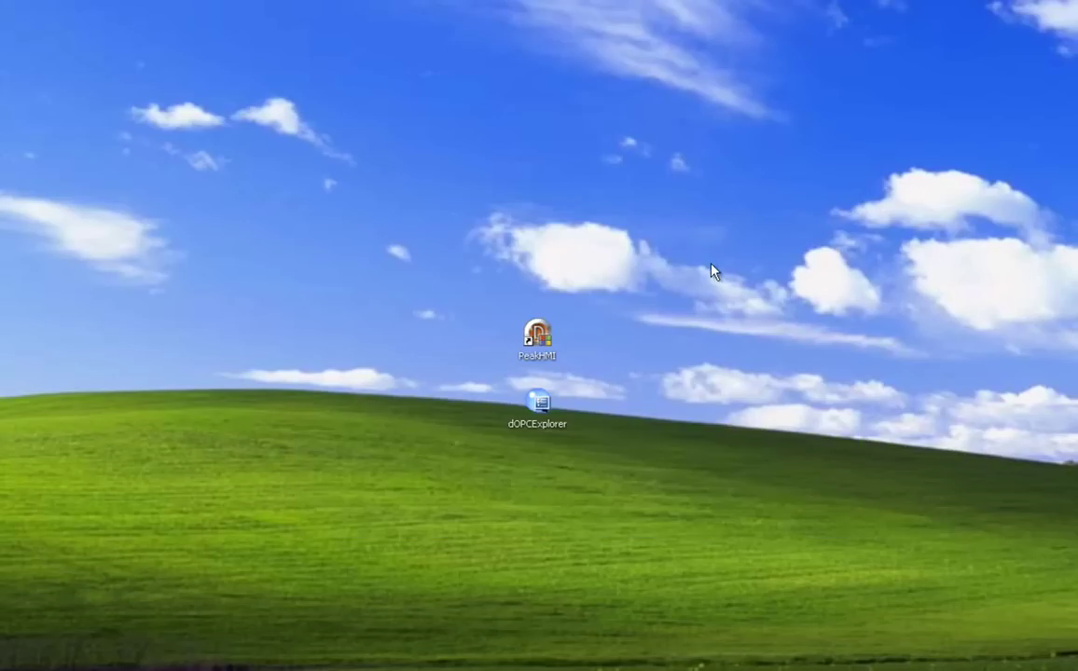
Turn on OPC Published for point Analog_1 in PeakHMI's Points configuration.
double_click(546, 345)
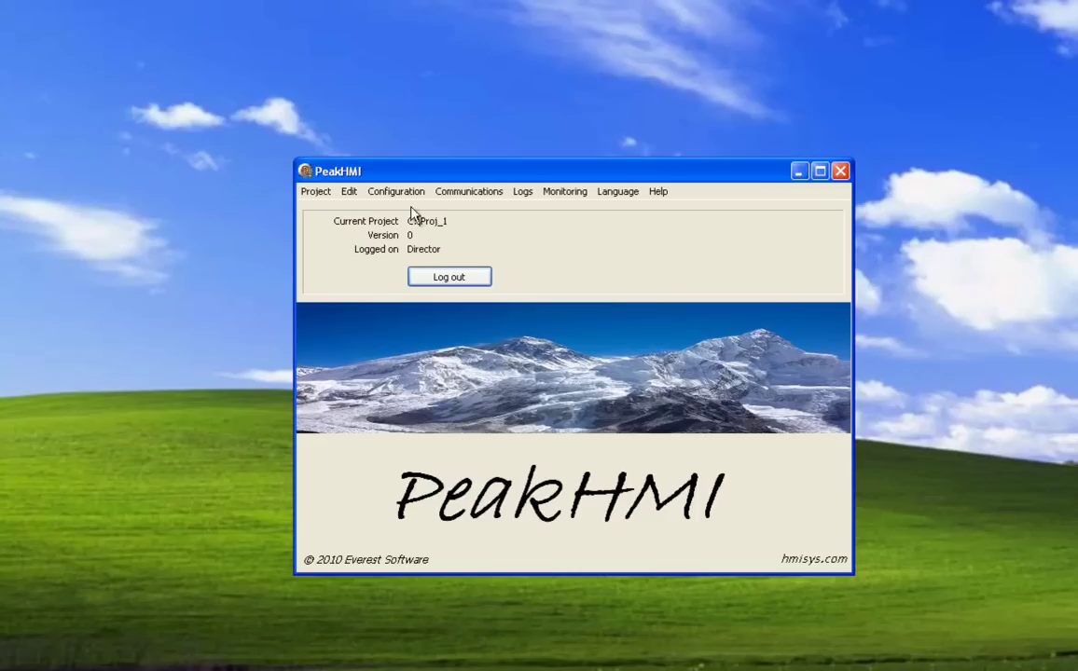
left_click(395, 193)
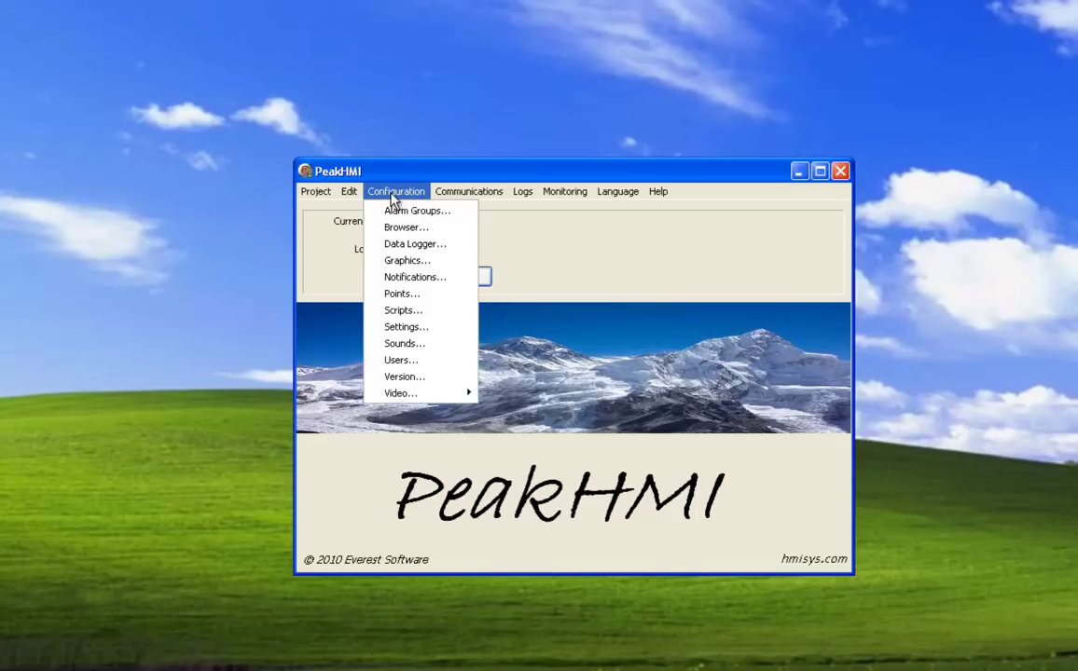
left_click(401, 295)
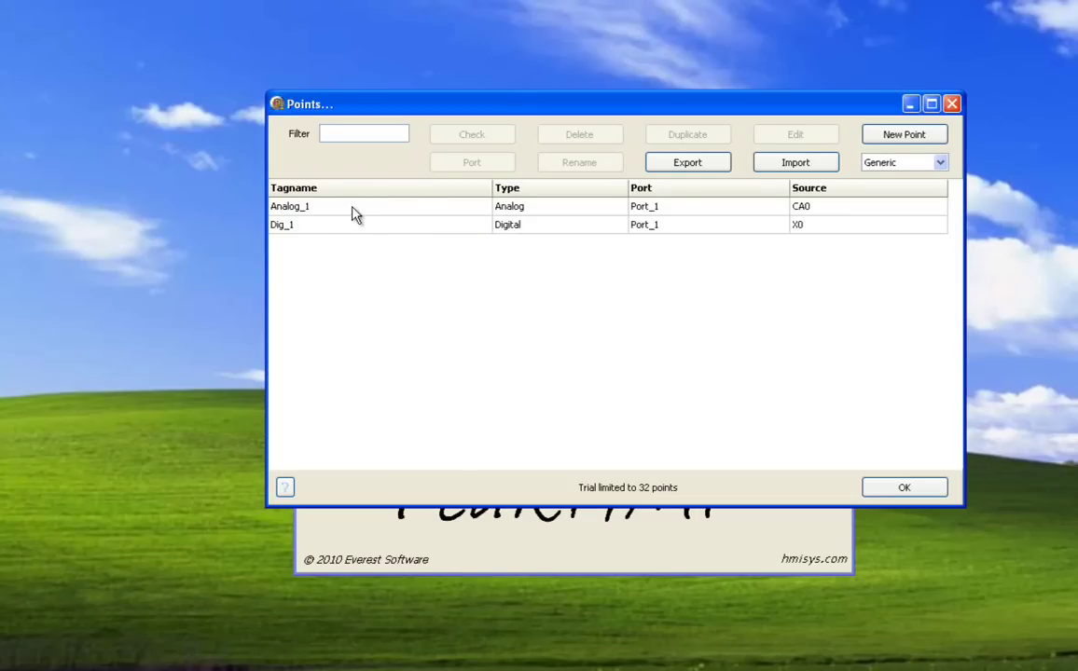
double_click(373, 215)
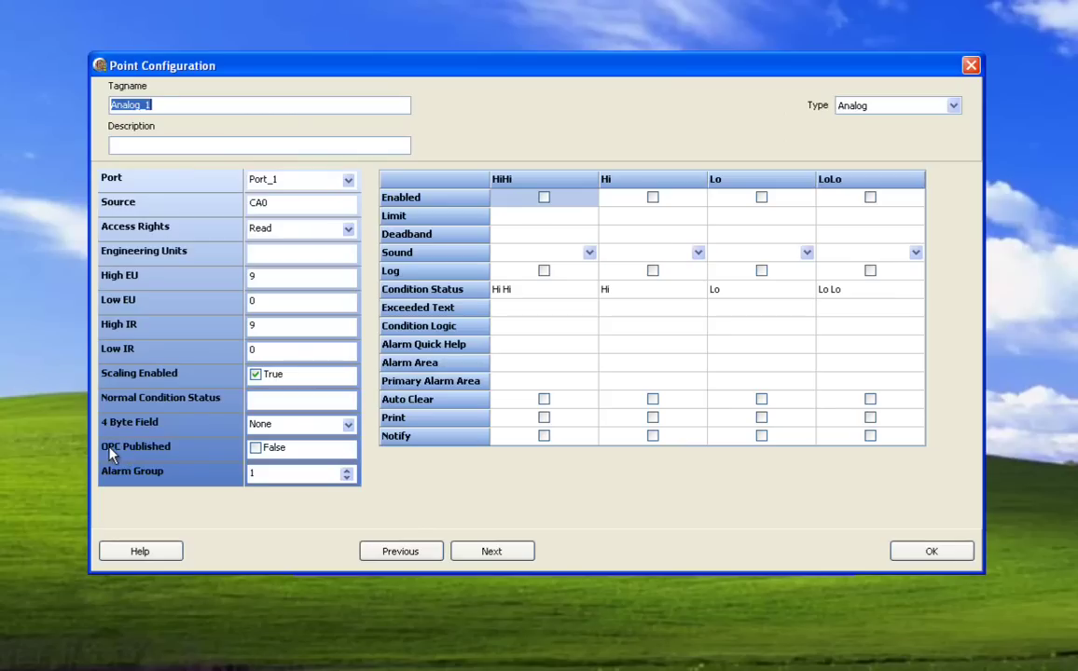
left_click(257, 449)
left_click(256, 450)
left_click(257, 451)
left_click(897, 551)
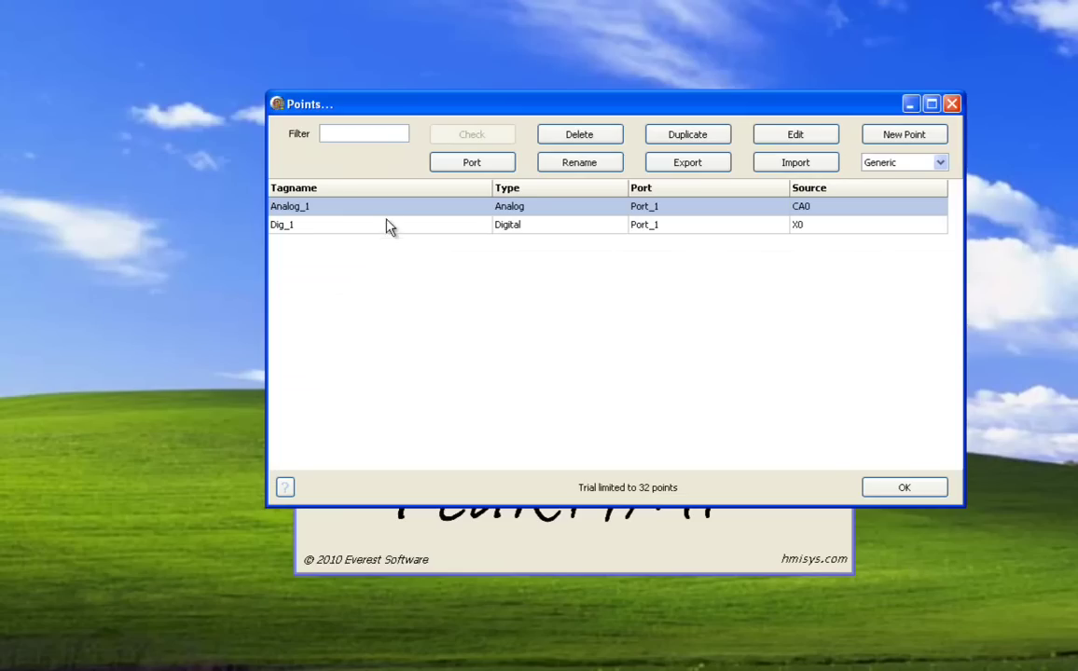
Close the points list and save the PeakHMI project.
left_click(877, 487)
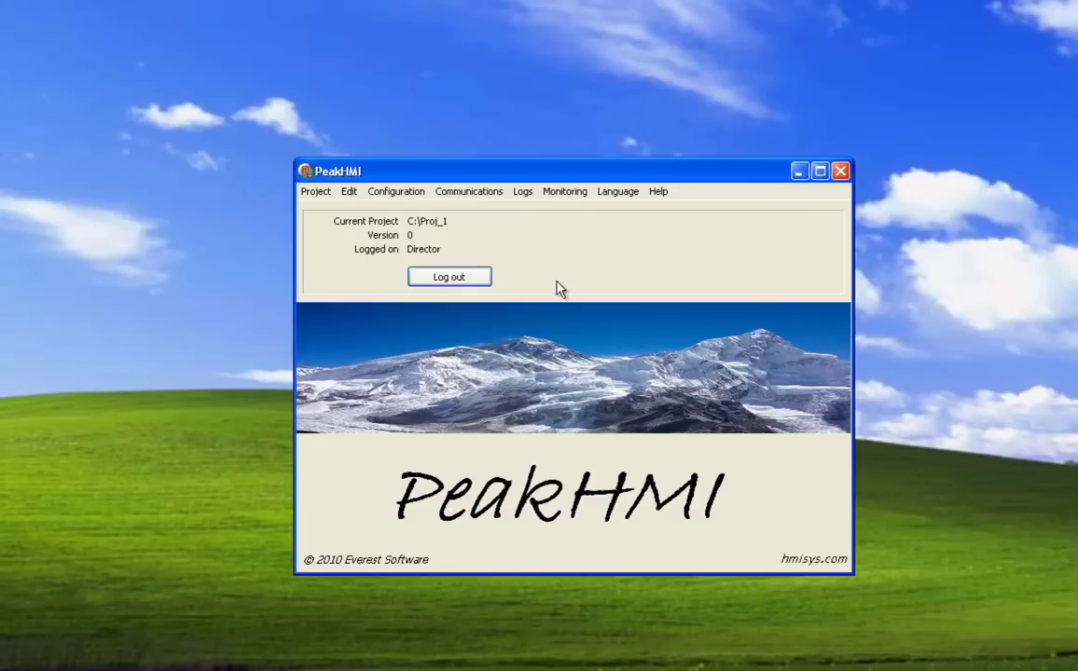
left_click(315, 191)
left_click(323, 251)
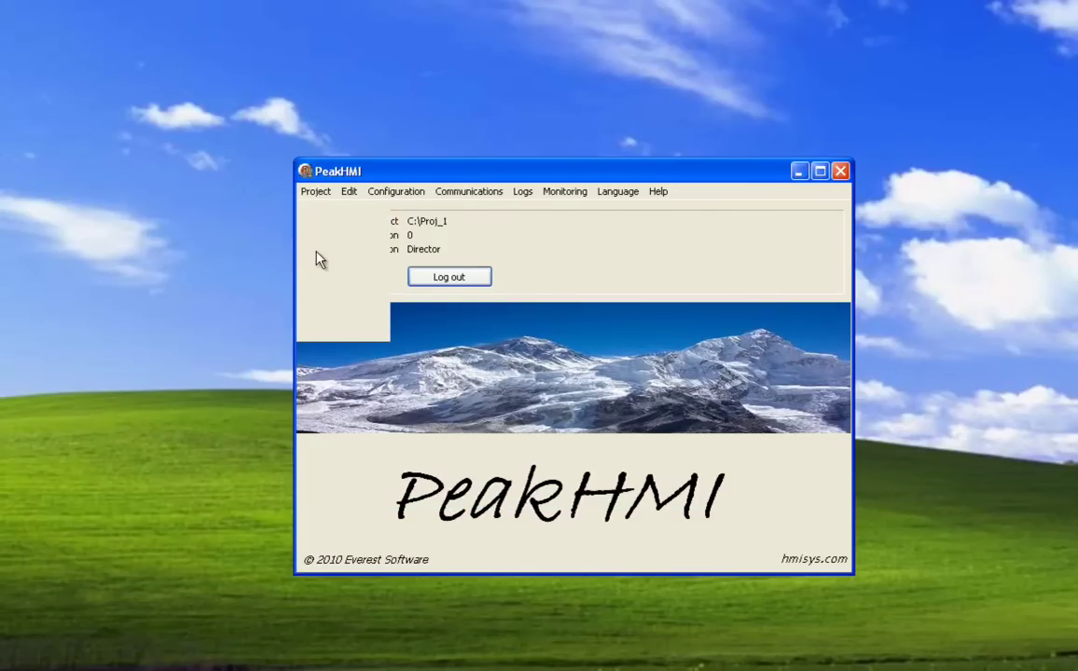
Start runtime monitoring and move the Main display to the right screen edge.
left_click(564, 191)
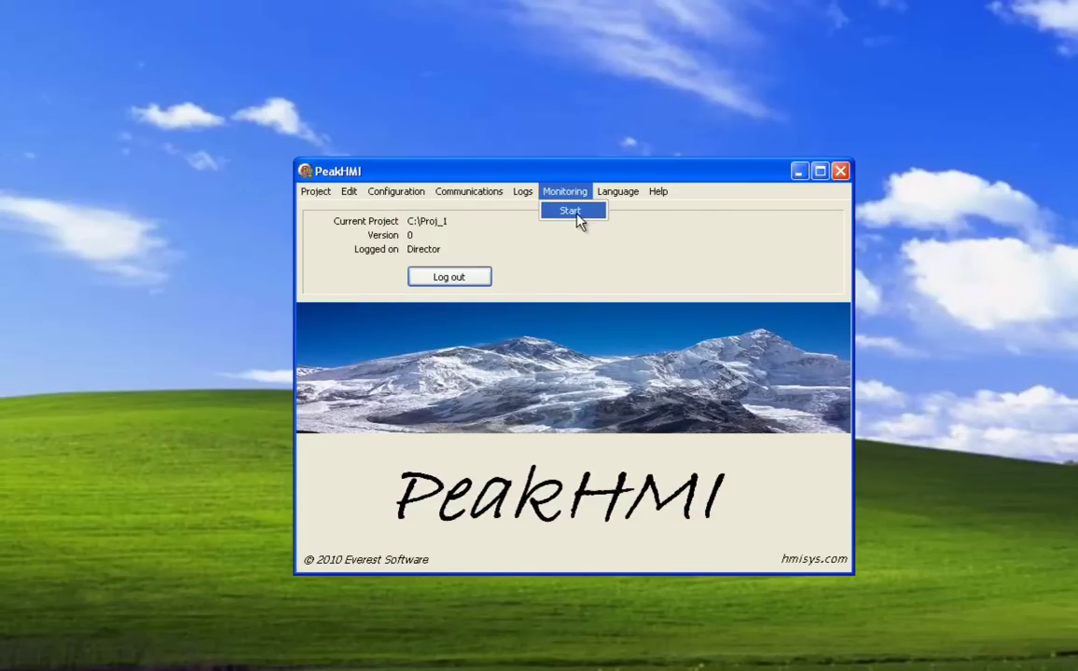
left_click(576, 211)
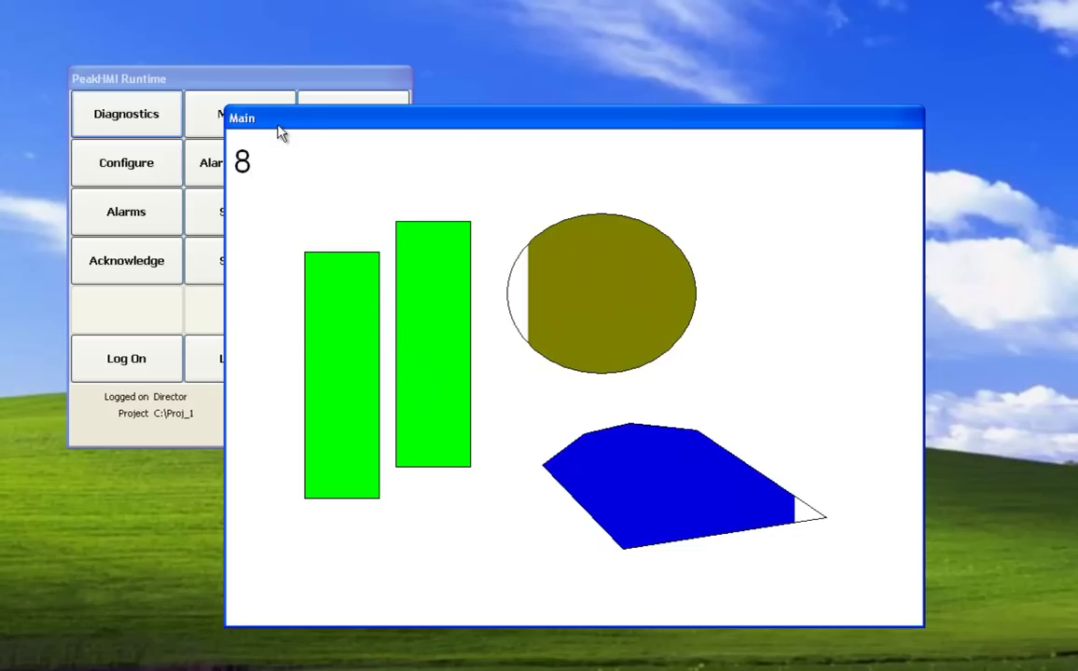
left_click_drag(279, 125, 1011, 85)
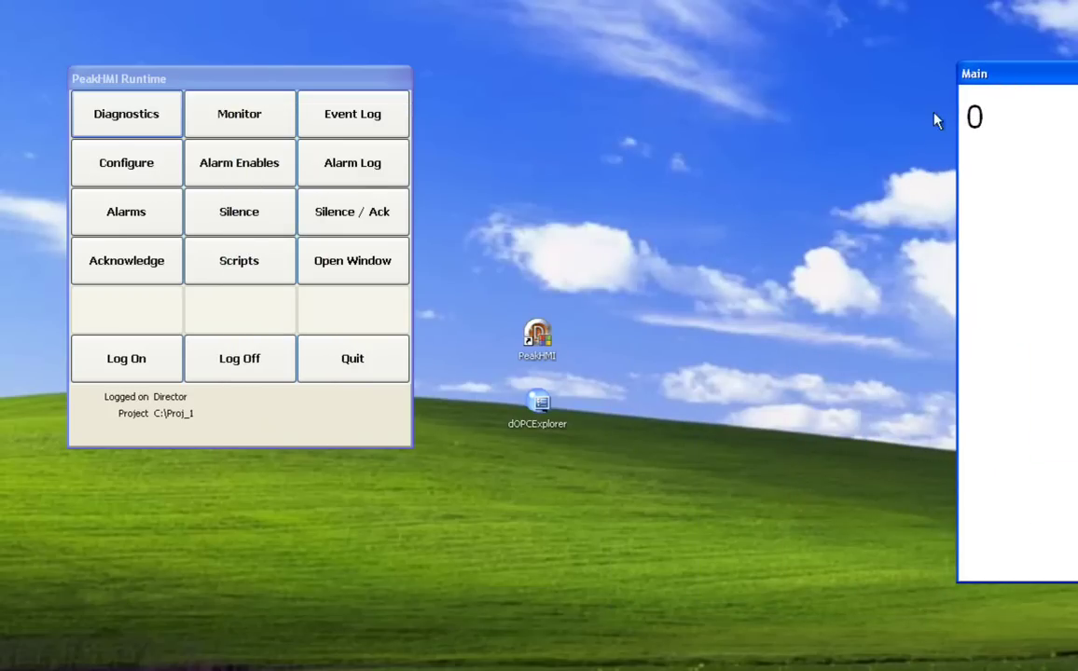
Launch dOPC Explorer and expand PeakHMI DA2 Server 1.0 to show Analog_1's items.
double_click(538, 427)
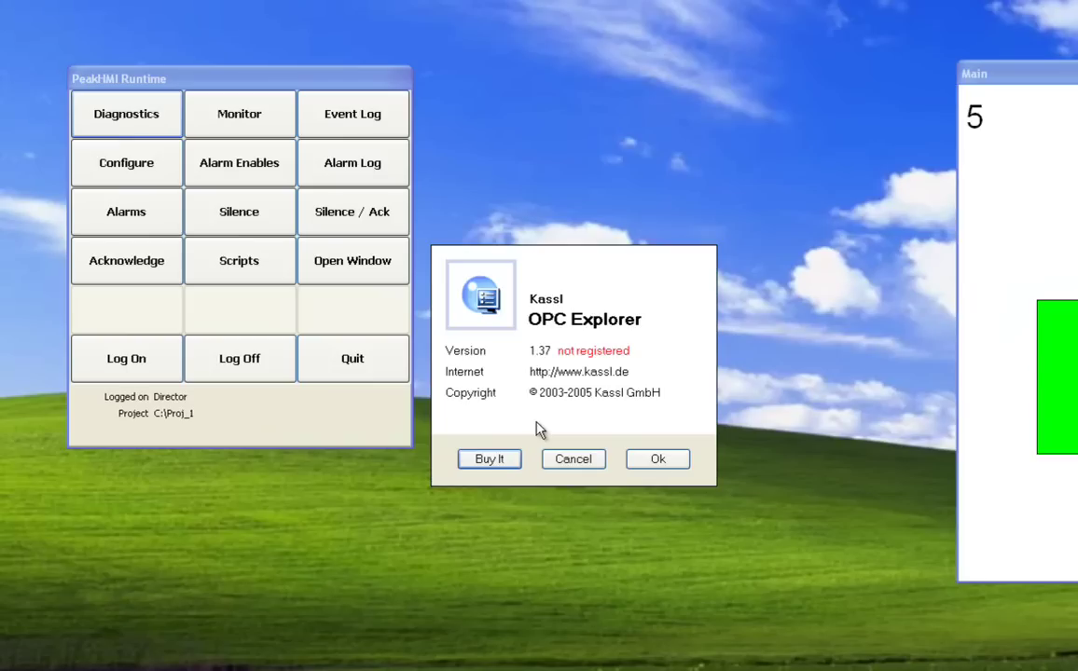
left_click(644, 461)
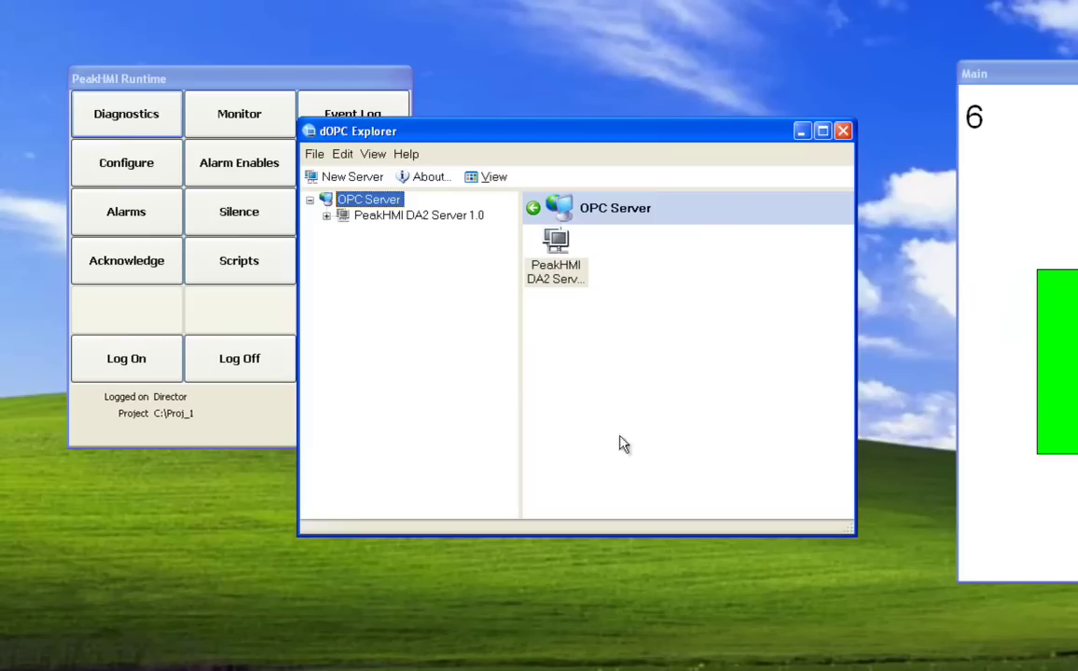
left_click(326, 216)
left_click(411, 246)
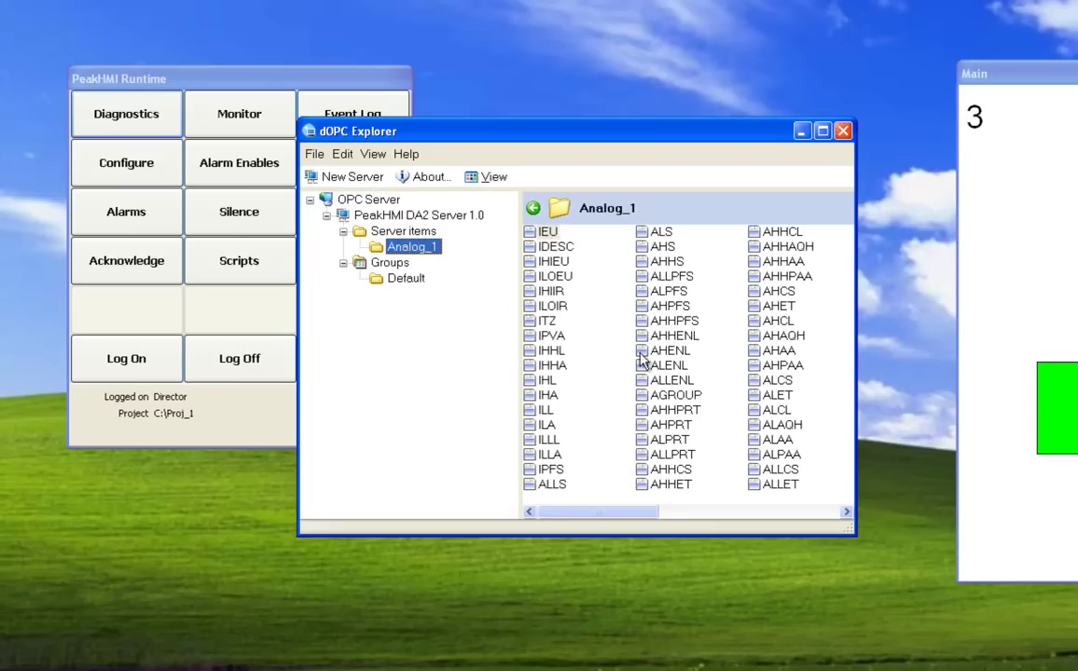
Open the IPVA item's properties twice to check its updated live value.
double_click(561, 339)
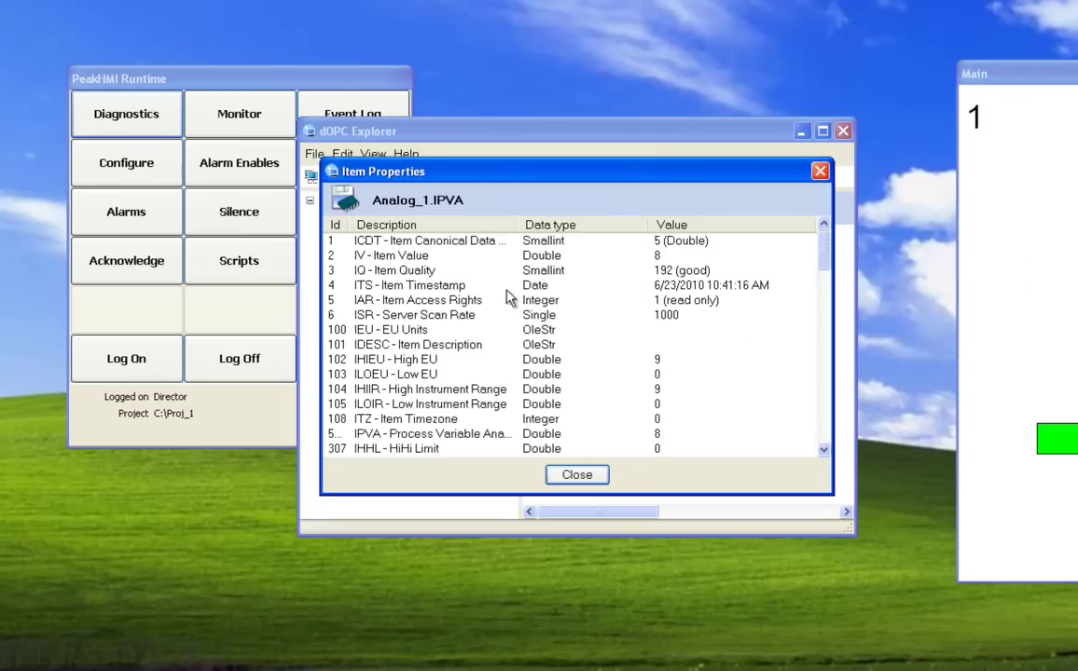
left_click(578, 475)
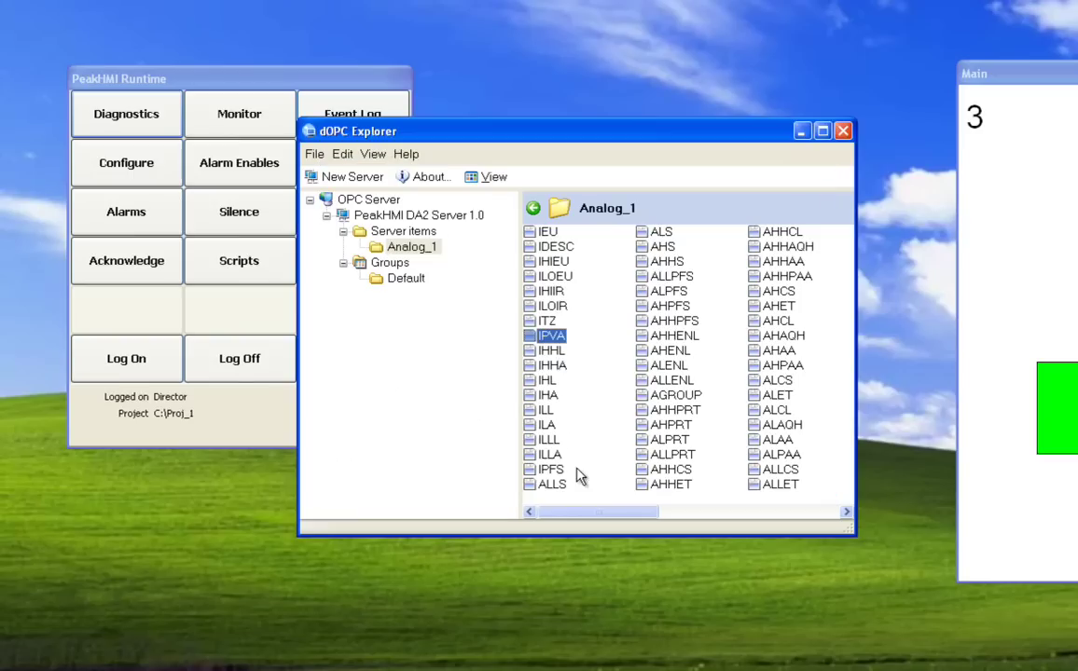
double_click(555, 338)
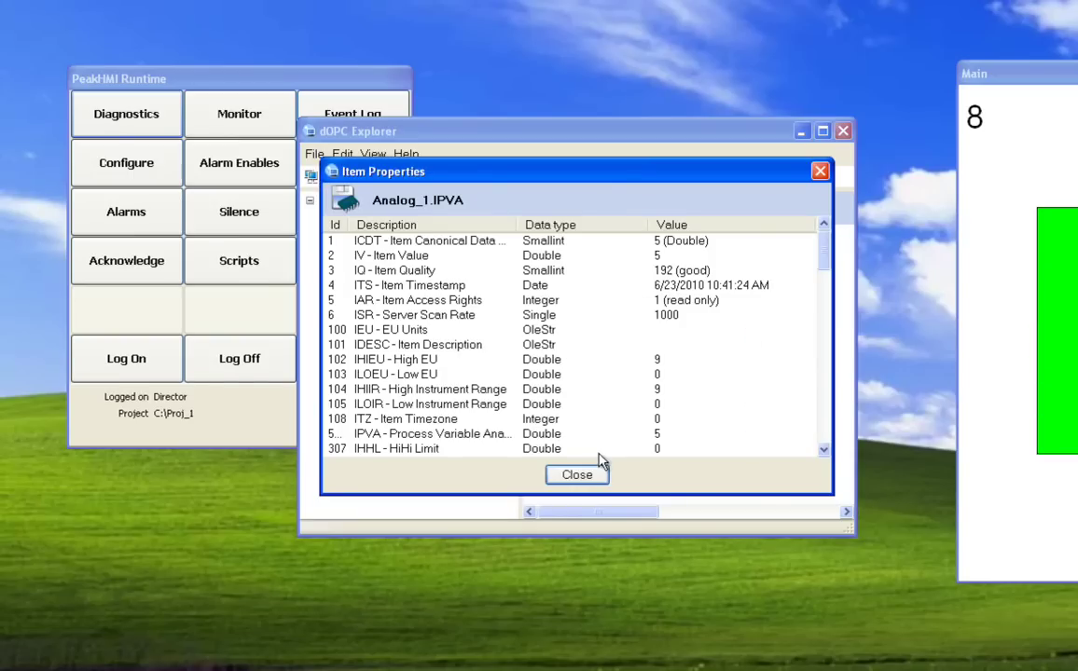
left_click(577, 475)
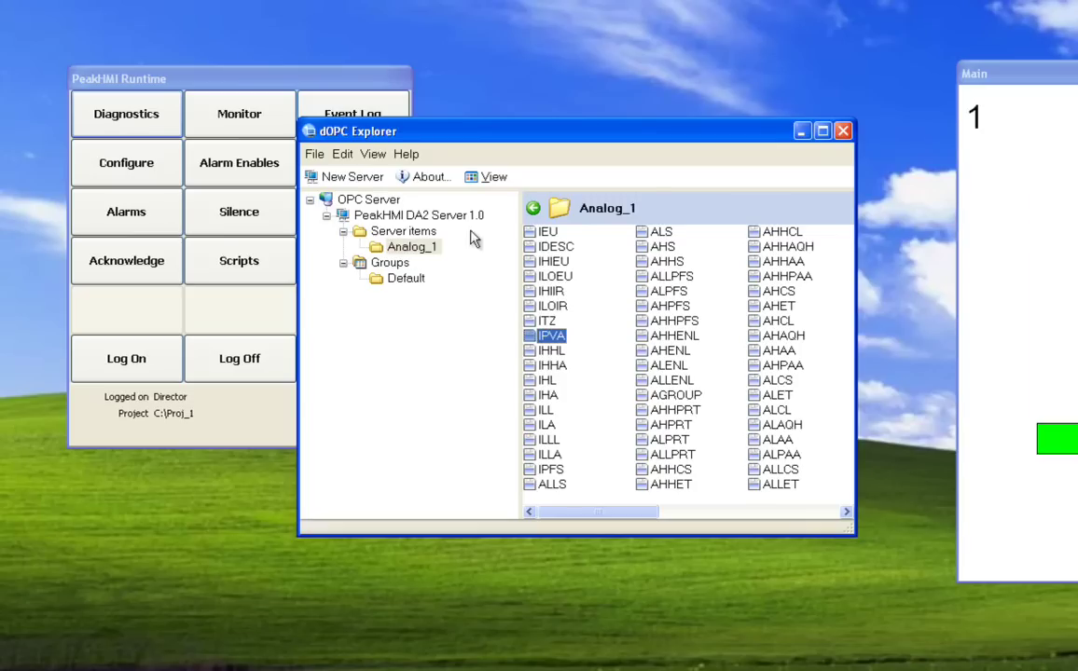
Close dOPC Explorer, quit PeakHMI runtime monitoring with Yes, and exit PeakHMI.
left_click(844, 134)
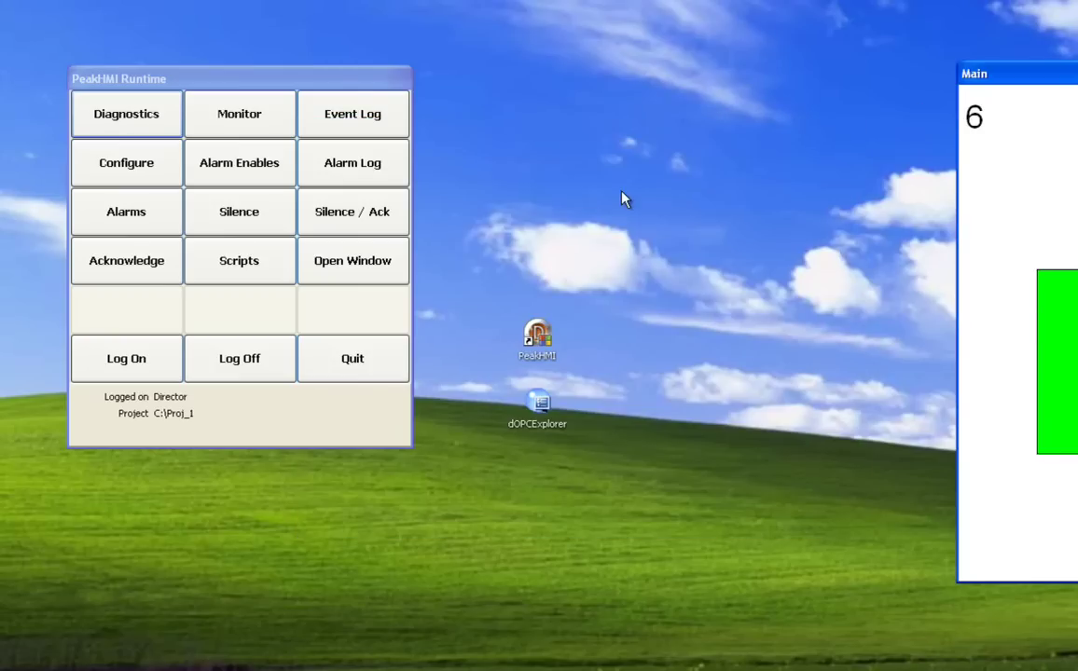
left_click_drag(1072, 74, 578, 89)
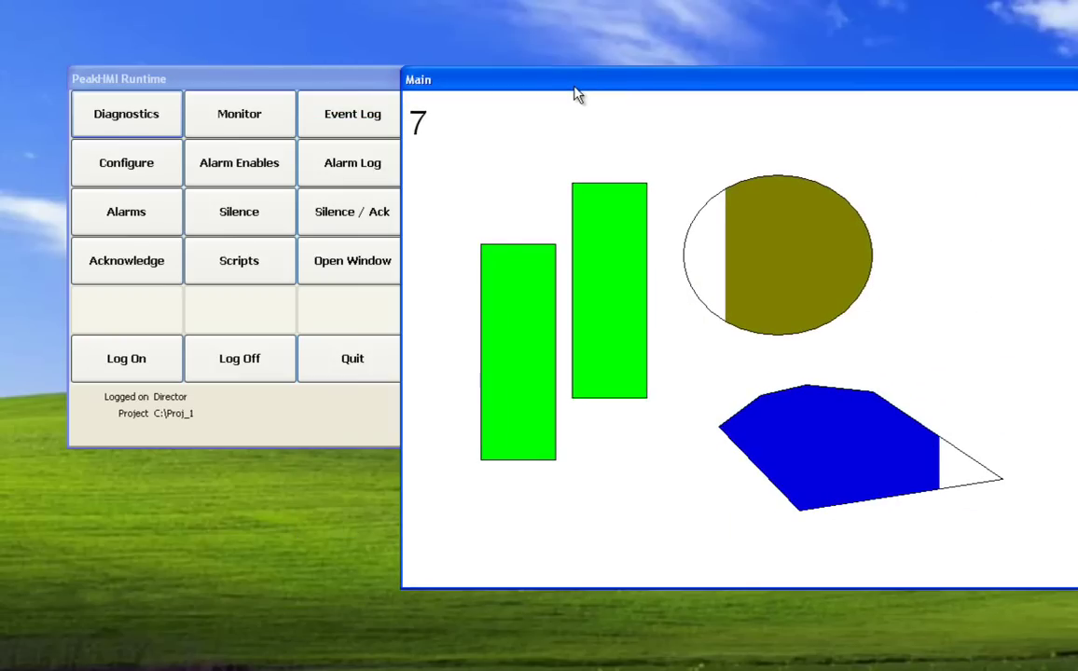
left_click(363, 363)
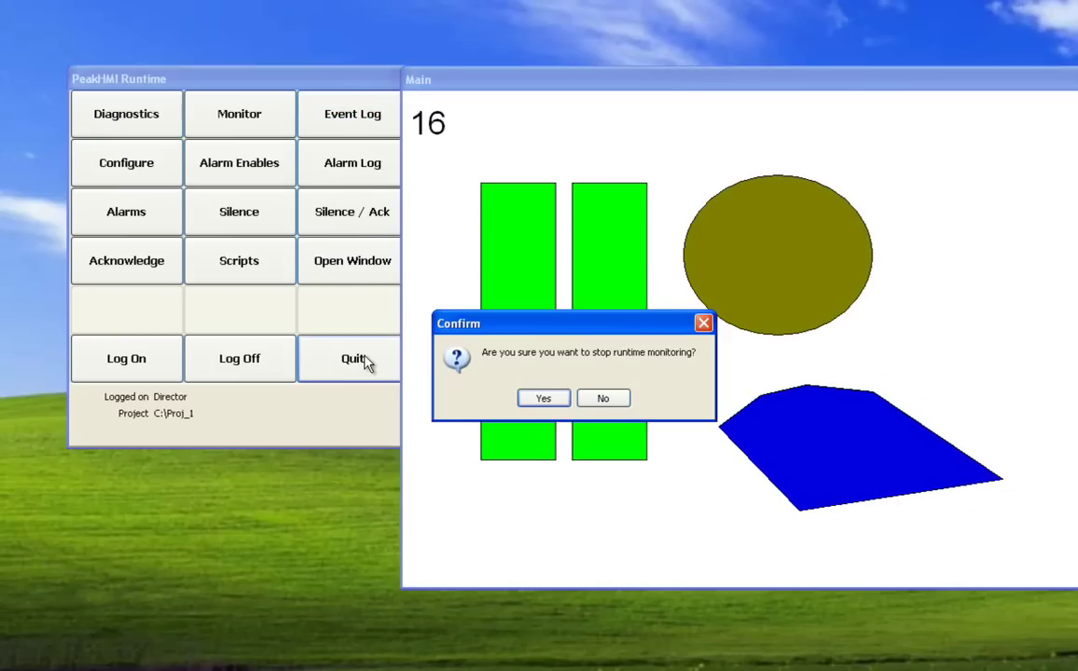
left_click(542, 398)
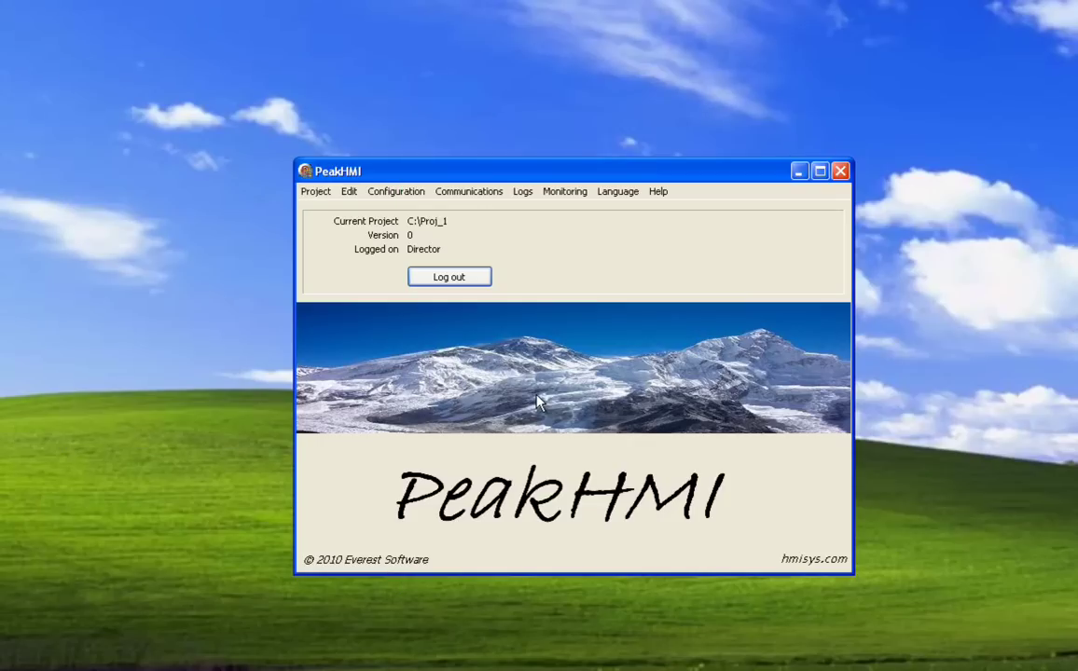
left_click(840, 172)
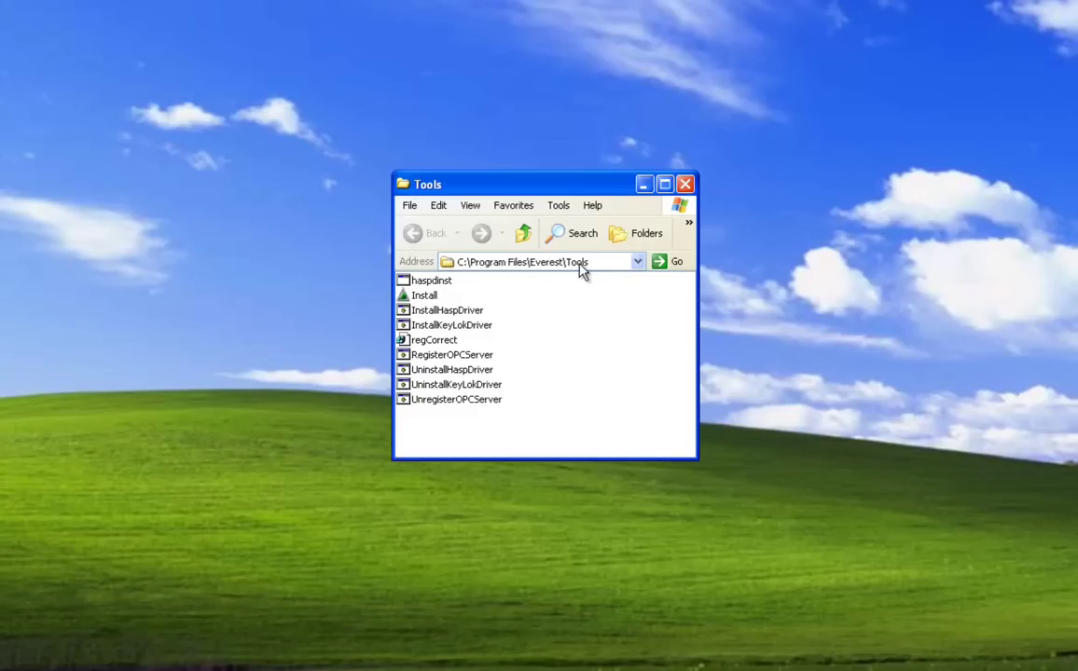
Run UnregisterOPCServer, answer y to its prompt, and close the Tools folder.
left_click(450, 400)
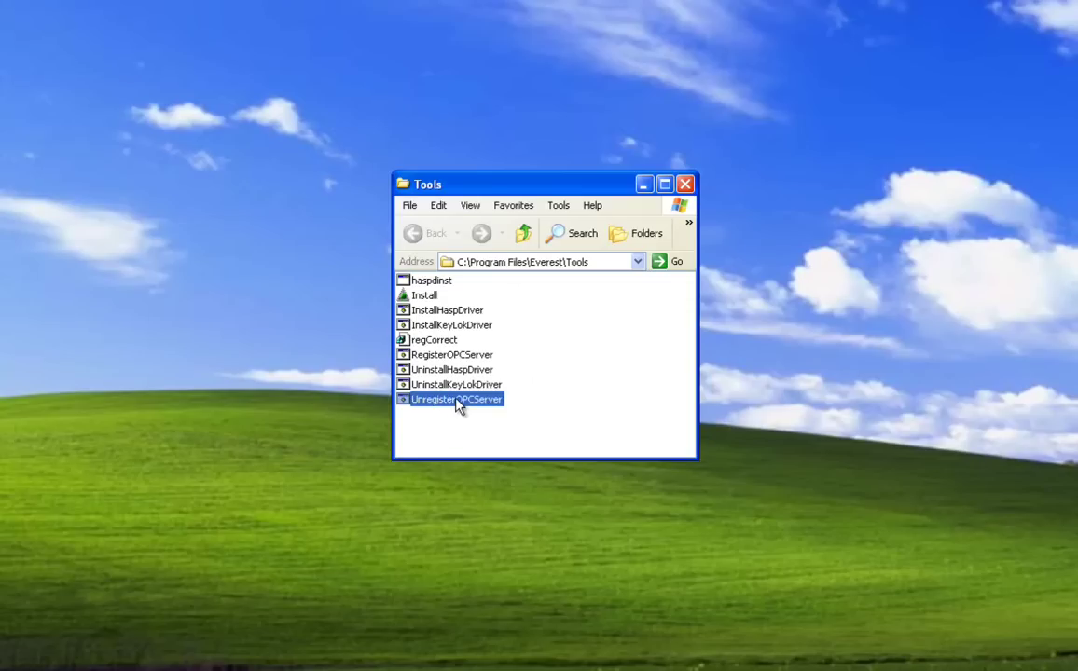
double_click(457, 401)
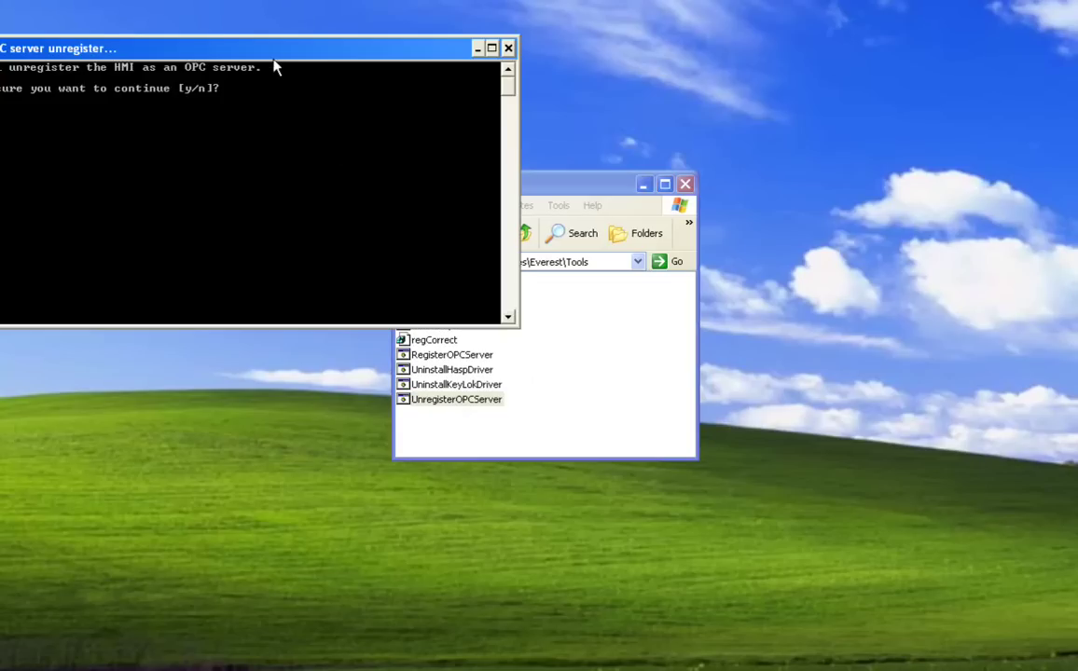
left_click_drag(276, 65, 669, 247)
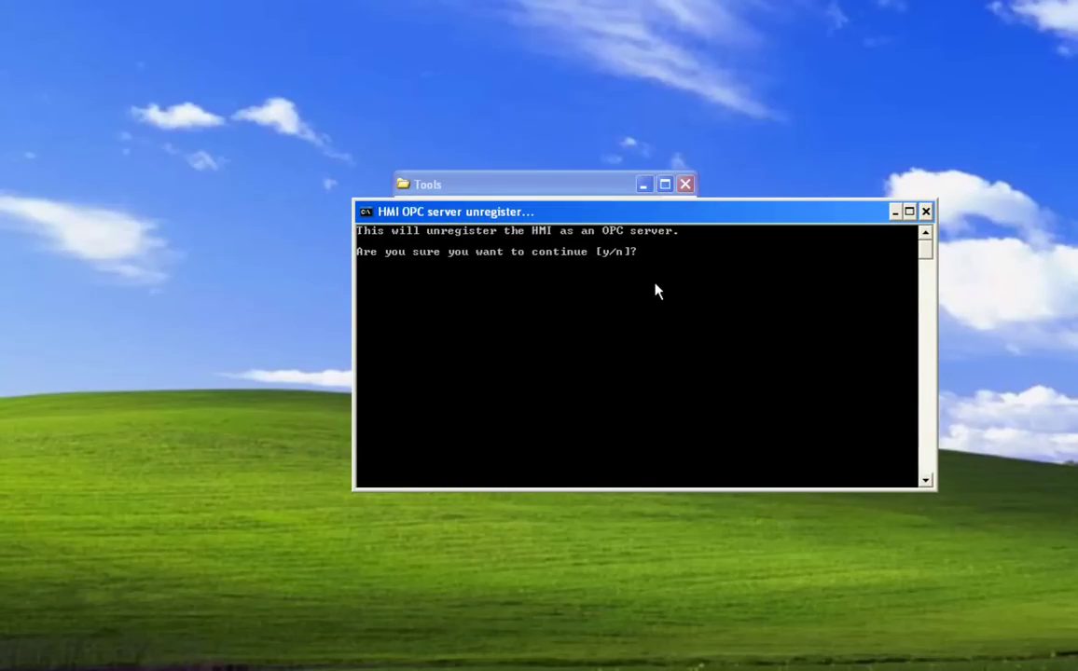
type("y")
key("Return")
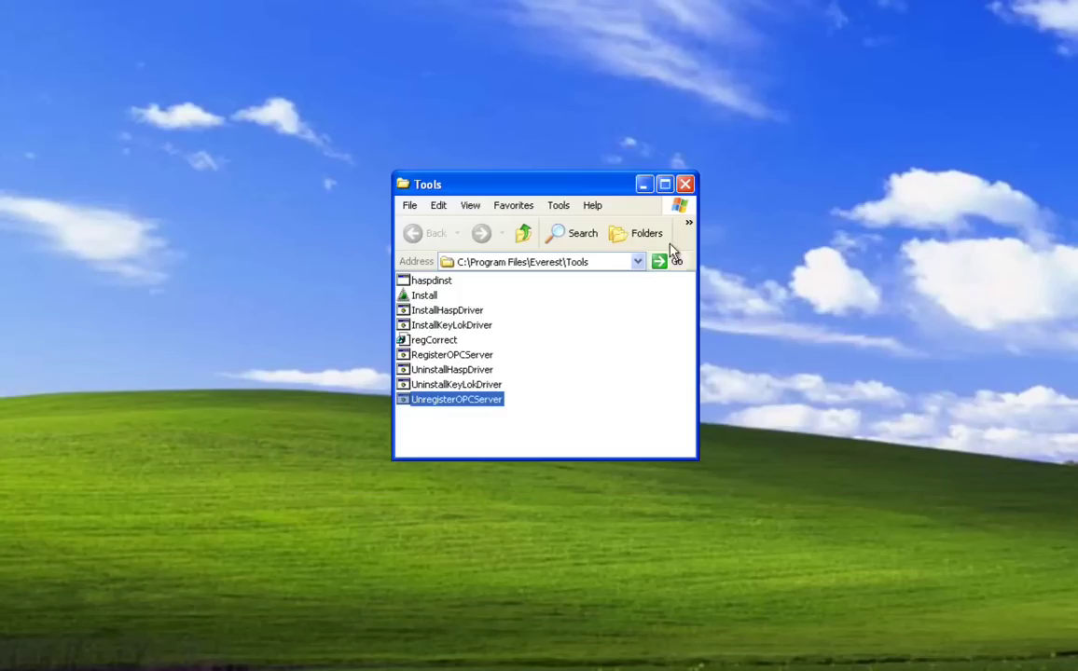
left_click(685, 186)
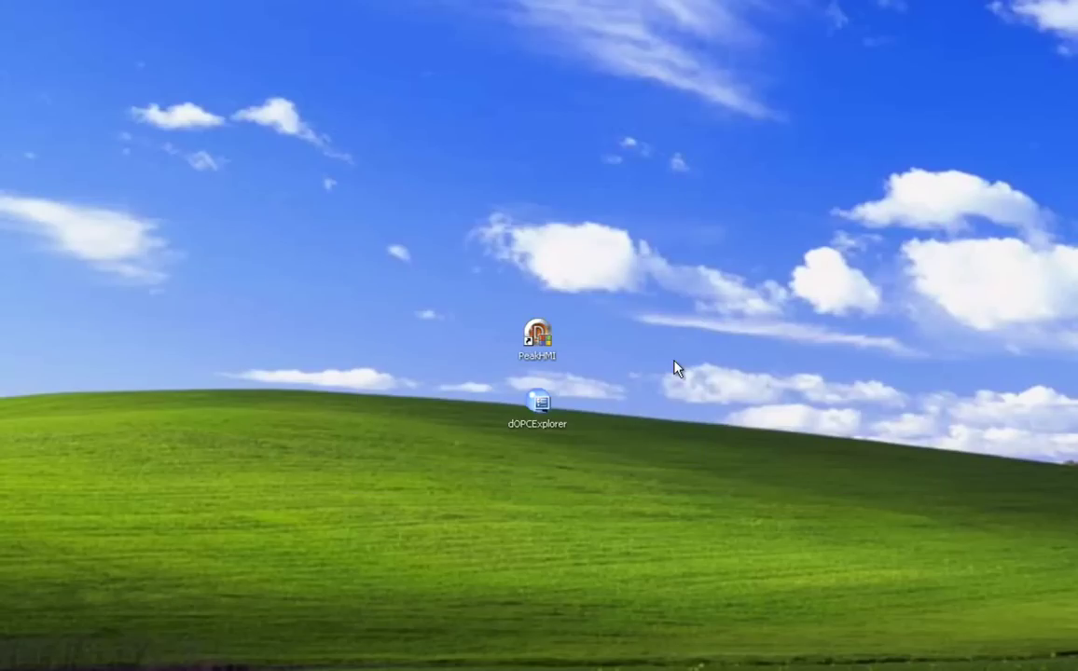
Delete the PeakHMI DA2 Server 1.0 entry and check the New Server list is now empty.
double_click(541, 407)
left_click(653, 460)
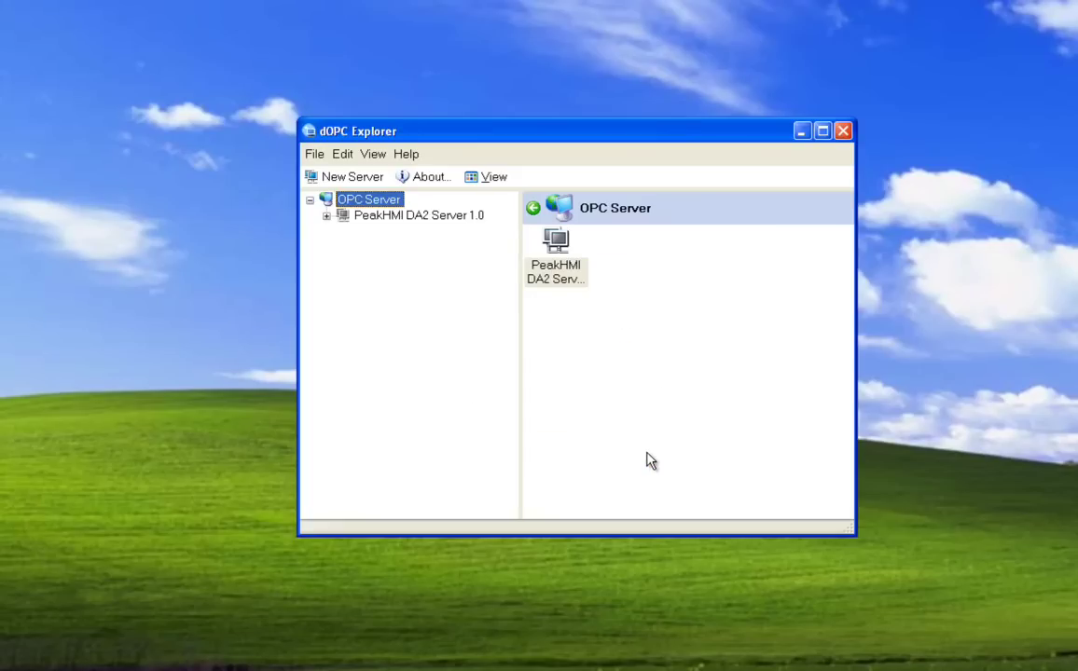
left_click(394, 217)
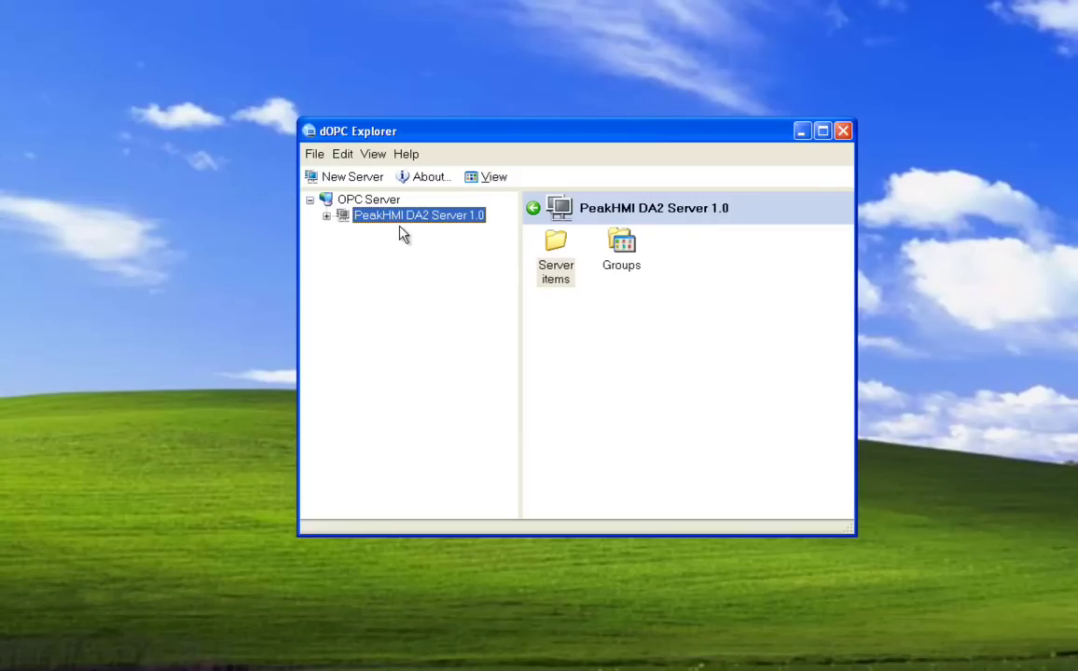
key("Delete")
left_click(555, 408)
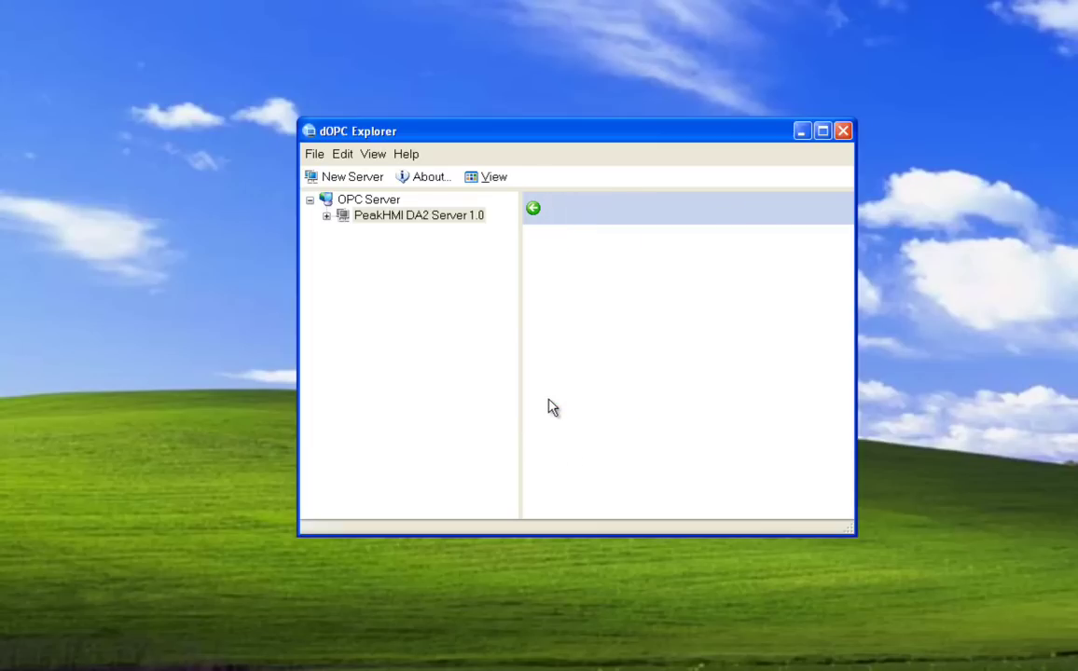
left_click(355, 183)
left_click(434, 331)
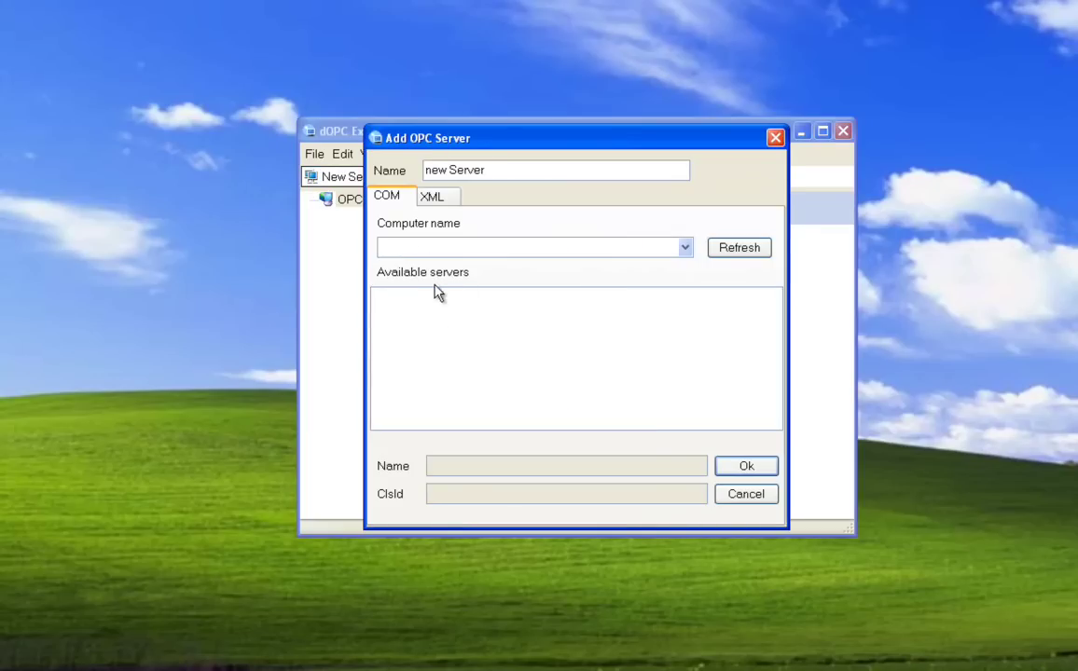